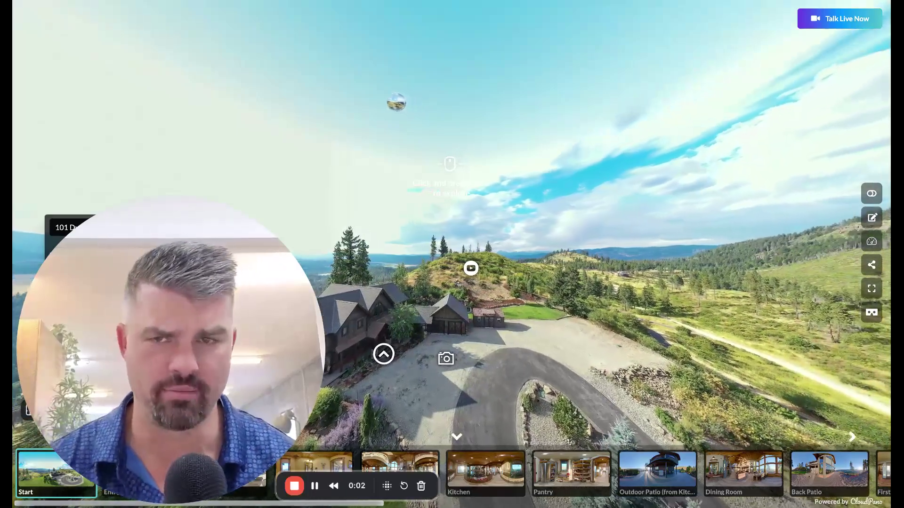
Swing the aerial drone view to centre the house and reach the Entry scene's front doors.
{"action": "left_click_drag", "start_coordinate": [178, 341], "coordinate": [131, 65]}
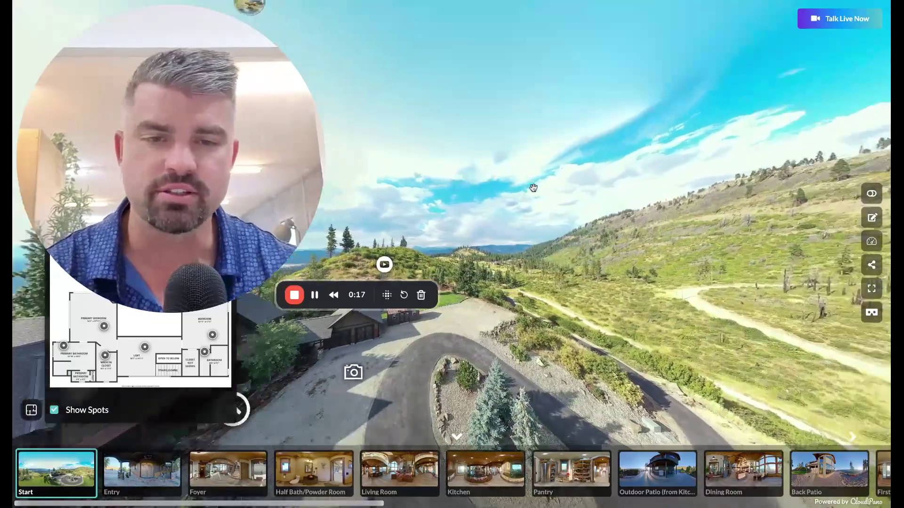
{"action": "left_click_drag", "start_coordinate": [488, 259], "coordinate": [591, 174]}
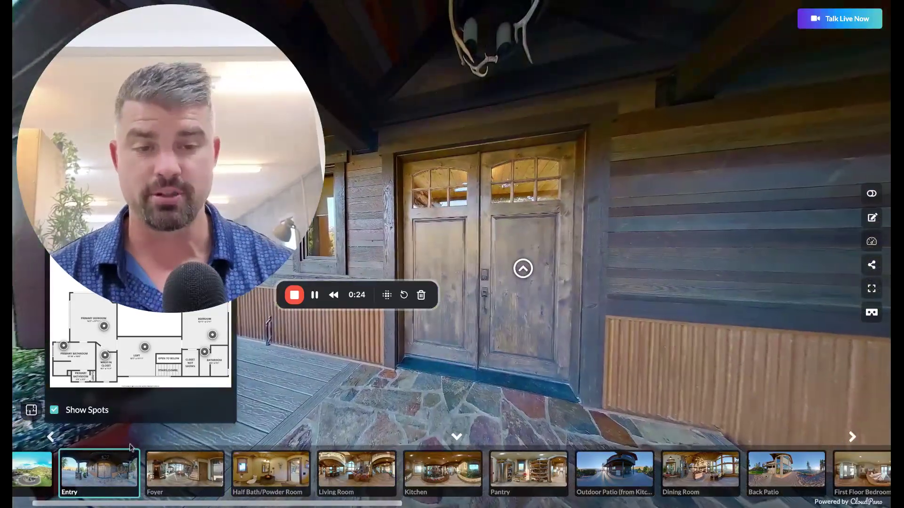
Move through the Foyer into the Living Room and turn the view toward the fireplace.
{"action": "left_click", "coordinate": [509, 265]}
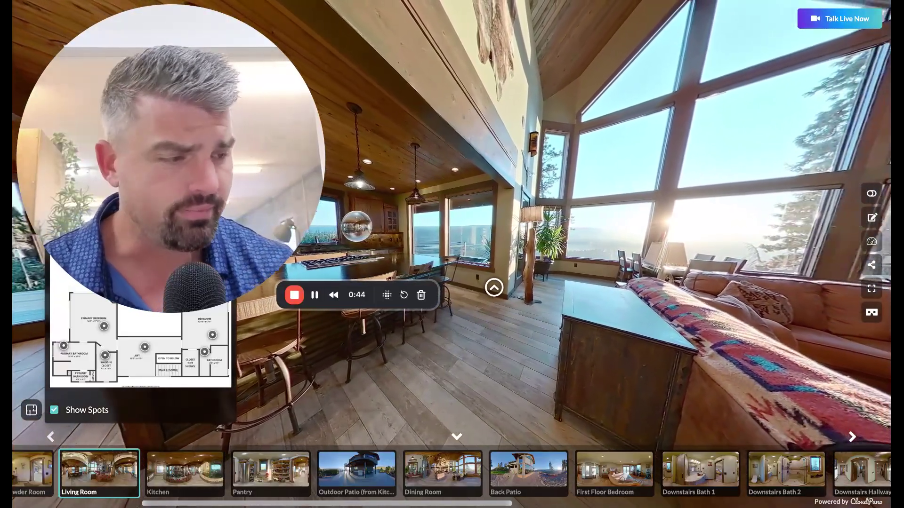
{"action": "left_click_drag", "start_coordinate": [838, 306], "coordinate": [692, 287]}
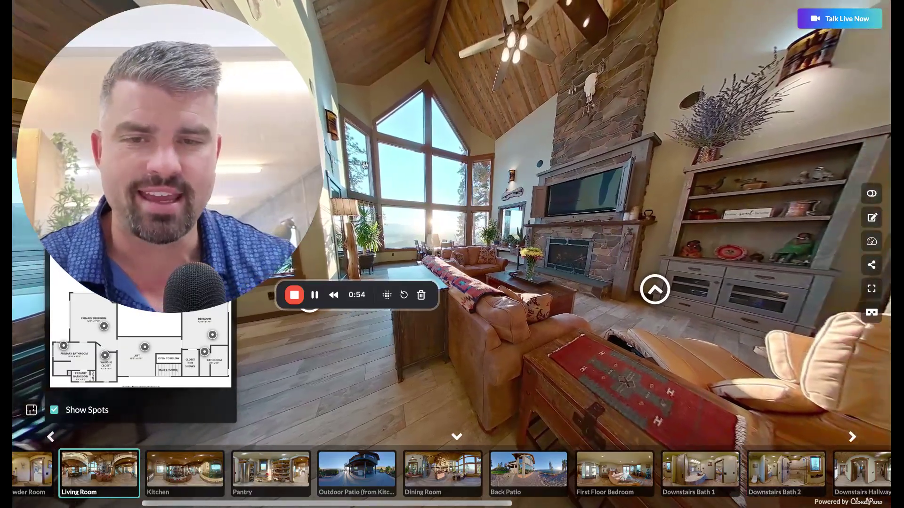
{"action": "left_click_drag", "start_coordinate": [365, 165], "coordinate": [445, 157]}
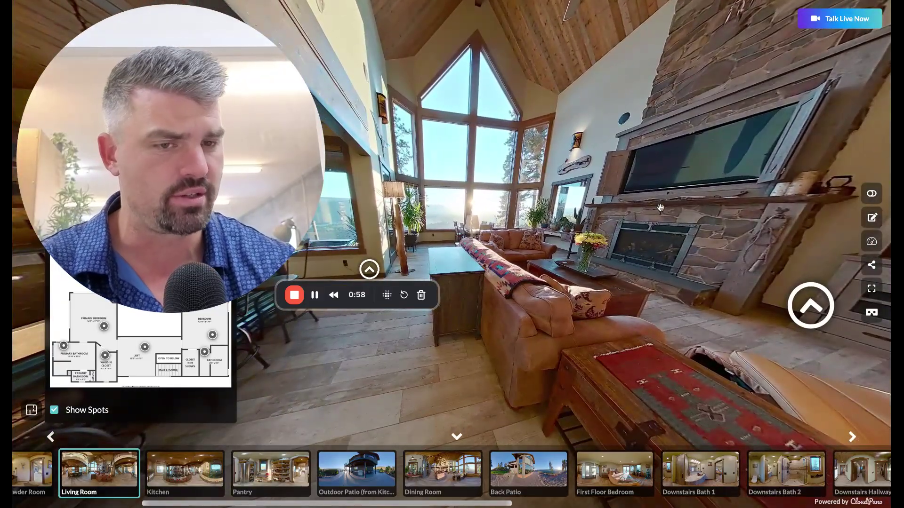
Pan the Living Room to reveal the dining area, then centre the kitchen.
{"action": "left_click_drag", "start_coordinate": [517, 186], "coordinate": [623, 181]}
{"action": "mouse_move", "coordinate": [220, 173]}
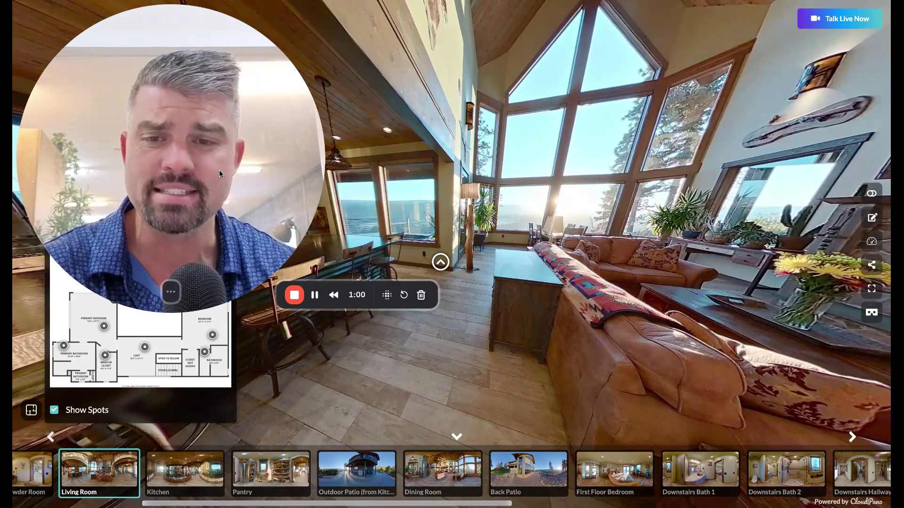
{"action": "left_click", "coordinate": [166, 293]}
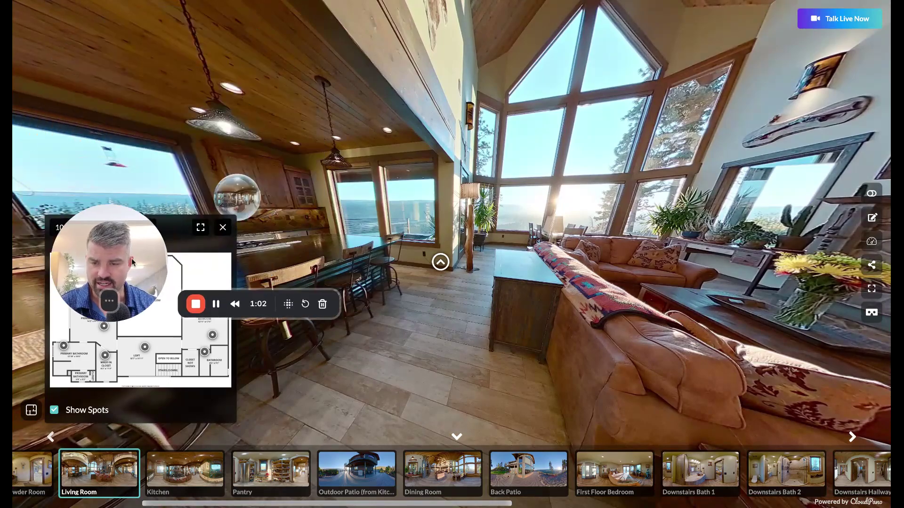
{"action": "left_click_drag", "start_coordinate": [601, 147], "coordinate": [849, 234]}
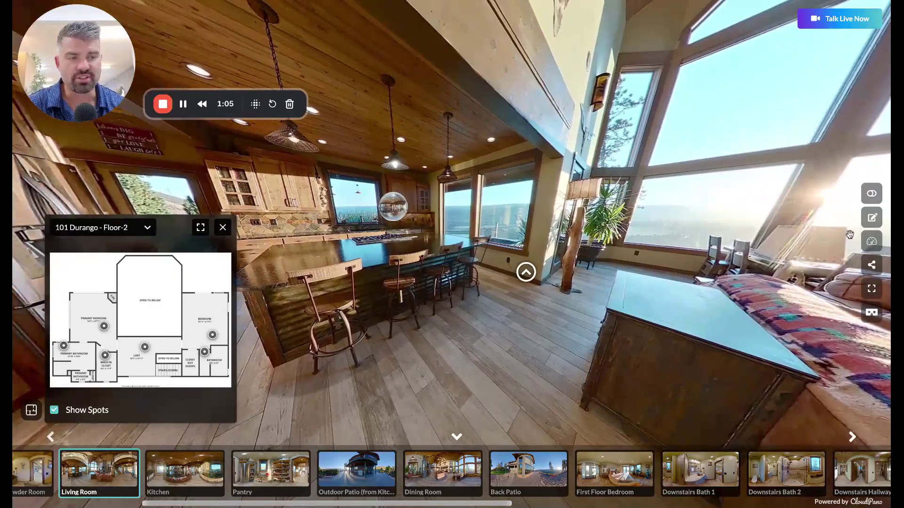
Open the tour editor, skip the street-address prompt, and load the Foyer scene.
{"action": "left_click", "coordinate": [872, 221]}
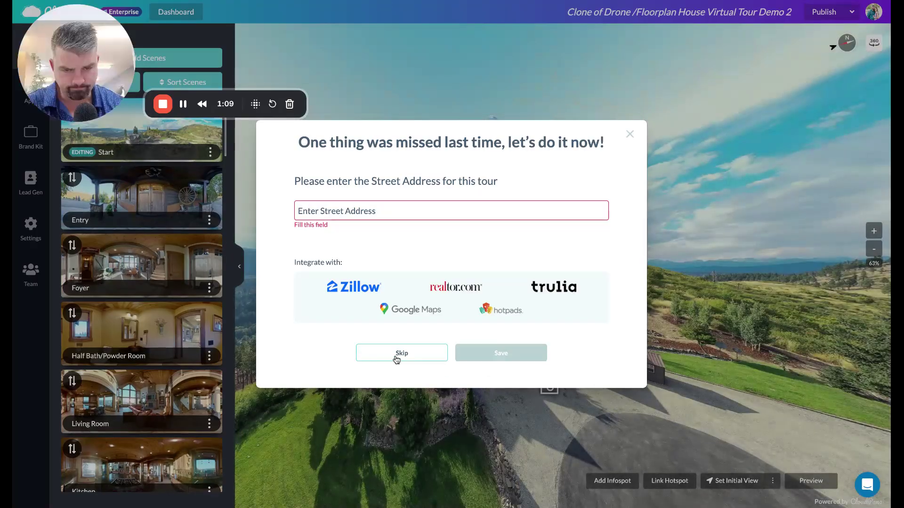
{"action": "left_click", "coordinate": [400, 353]}
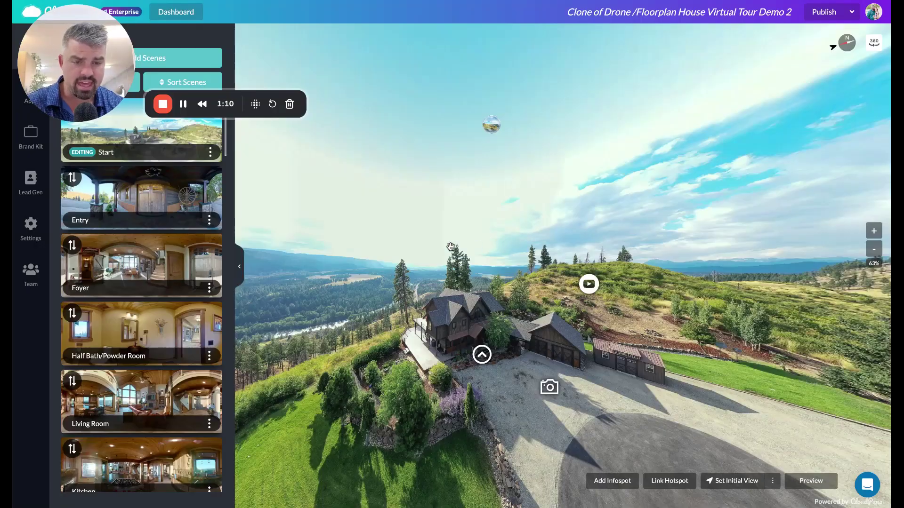
{"action": "scroll", "coordinate": [182, 268], "scroll_direction": "down", "scroll_amount": 1}
{"action": "left_click", "coordinate": [182, 268]}
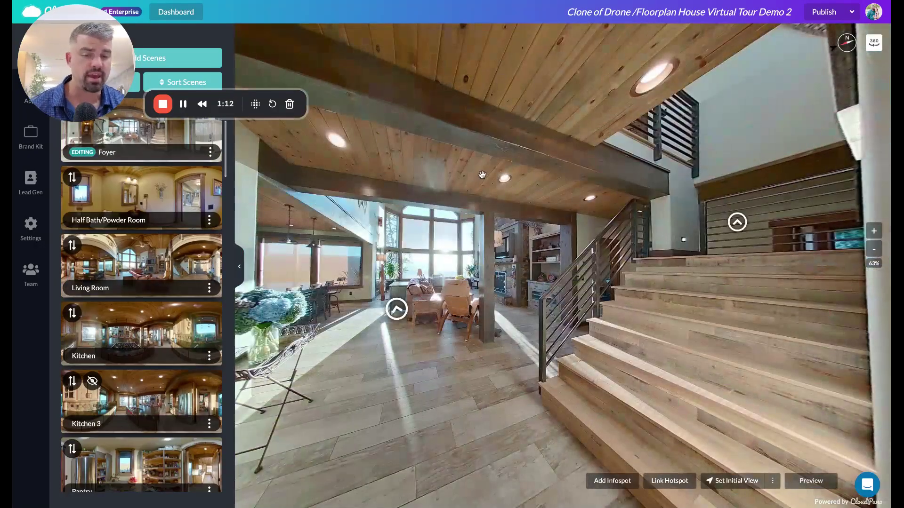
Capture a 2D image of the Foyer view toward the living area, then bring up the Living Room.
{"action": "left_click_drag", "start_coordinate": [482, 174], "coordinate": [510, 207]}
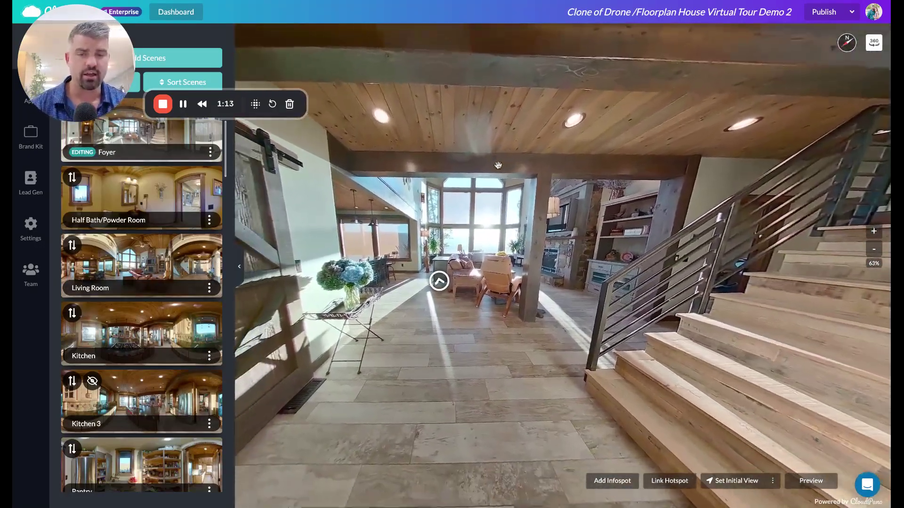
{"action": "right_click", "coordinate": [517, 212]}
{"action": "left_click", "coordinate": [553, 236]}
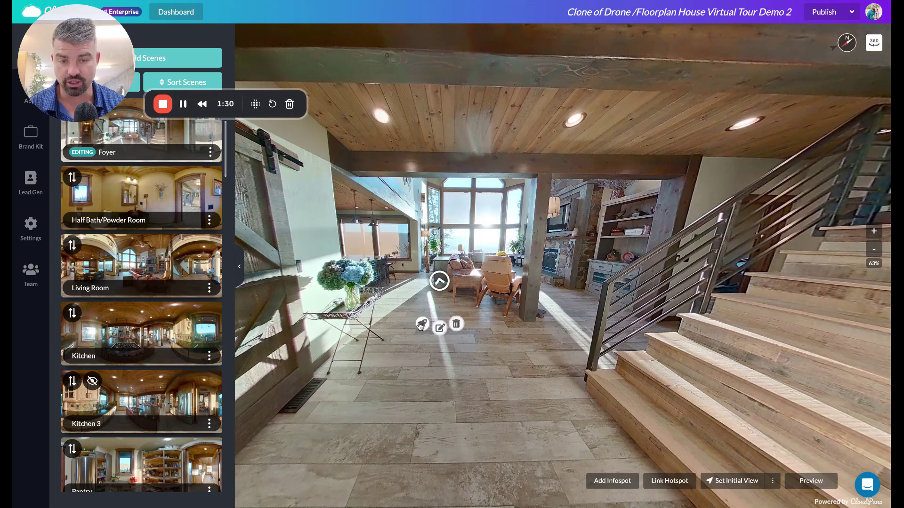
{"action": "left_click", "coordinate": [439, 281]}
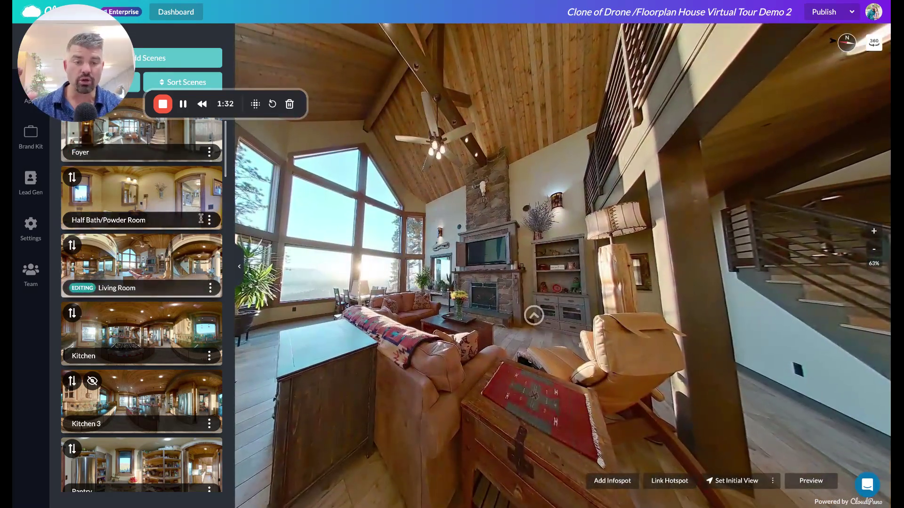
Turn the Living Room view up and right toward the tall windows and stone fireplace.
{"action": "left_click_drag", "start_coordinate": [436, 244], "coordinate": [412, 207]}
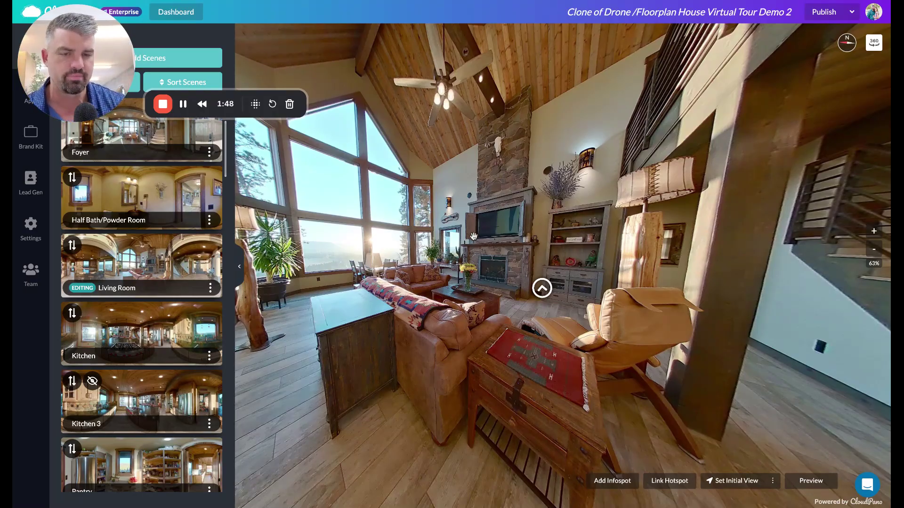
{"action": "left_click", "coordinate": [542, 288]}
{"action": "left_click", "coordinate": [510, 268]}
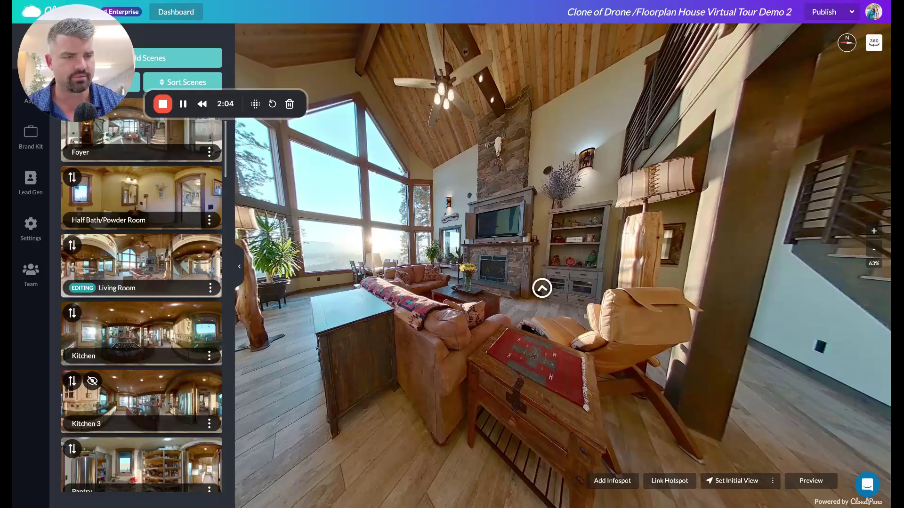
Adjust the Living Room zoom in and back out to settle at 94%.
{"action": "left_click", "coordinate": [873, 231]}
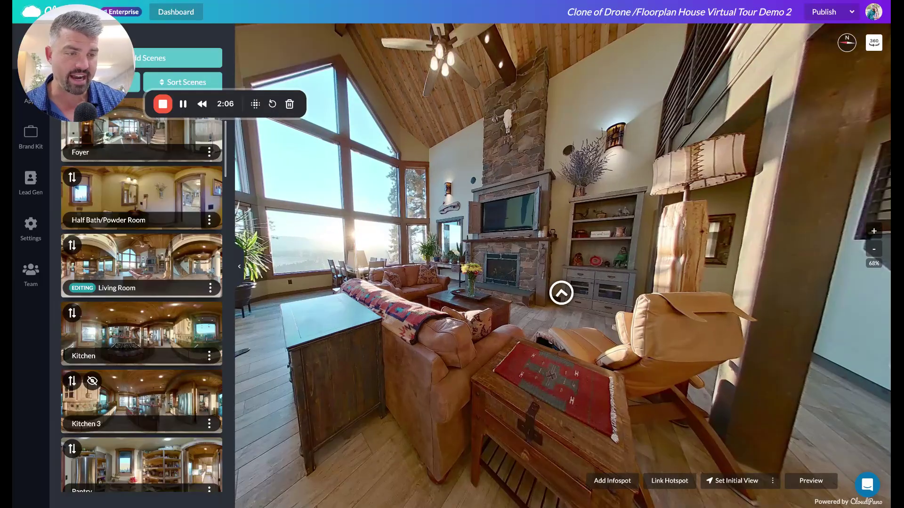
{"action": "scroll", "coordinate": [620, 240], "scroll_direction": "up", "scroll_amount": 3}
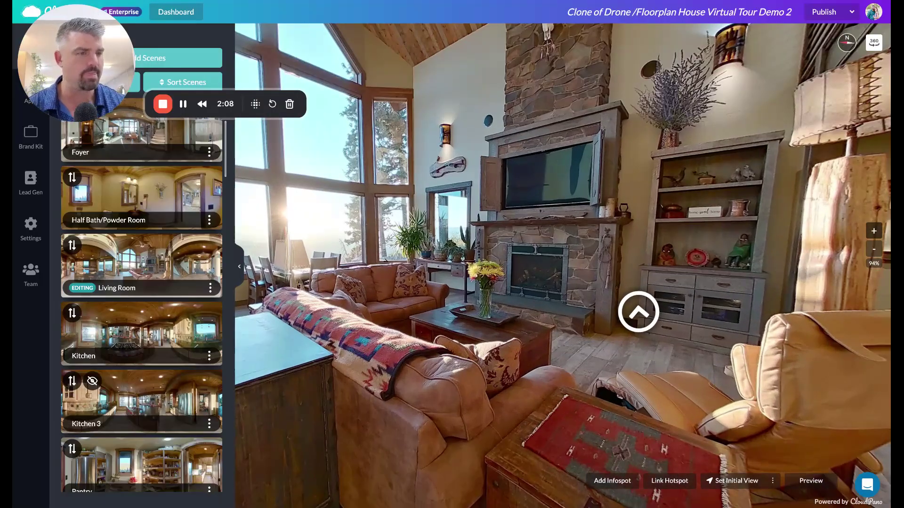
{"action": "scroll", "coordinate": [620, 240], "scroll_direction": "down", "scroll_amount": 3}
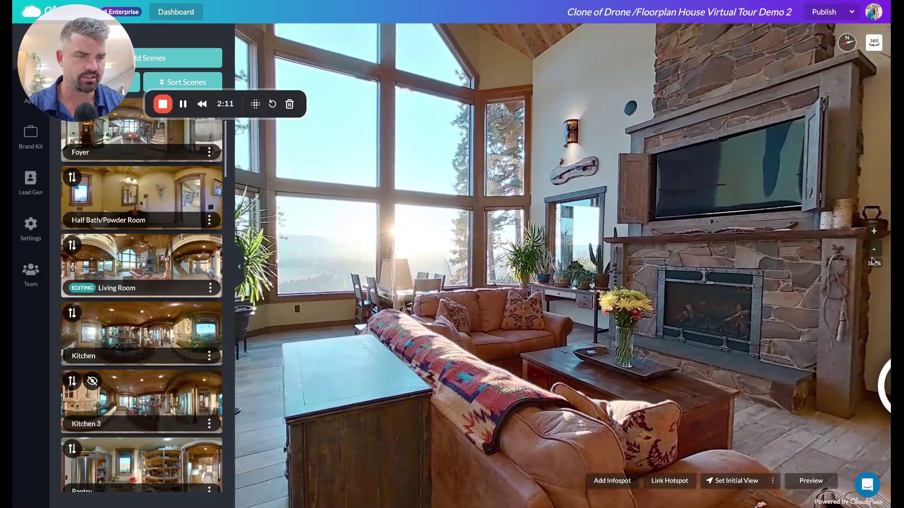
{"action": "left_click", "coordinate": [873, 249]}
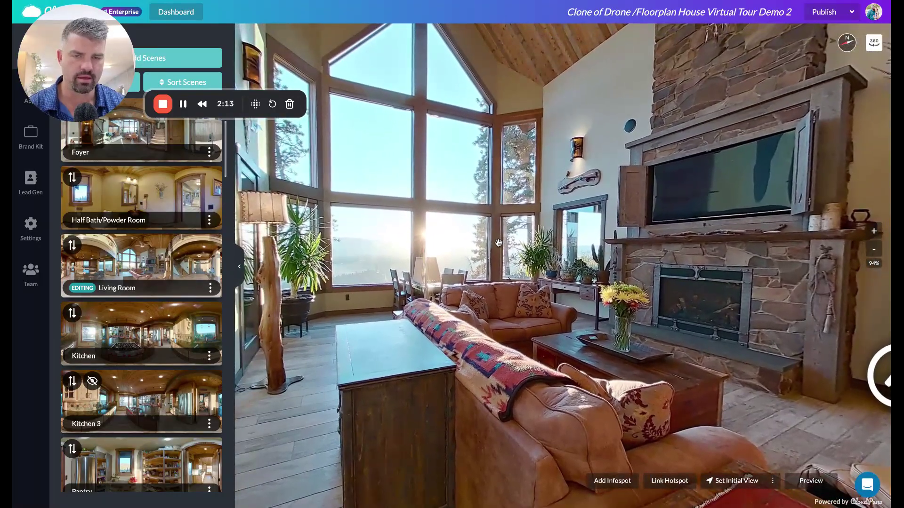
Capture a 2D image of the Living Room framed on the windows and fireplace.
{"action": "right_click", "coordinate": [499, 243]}
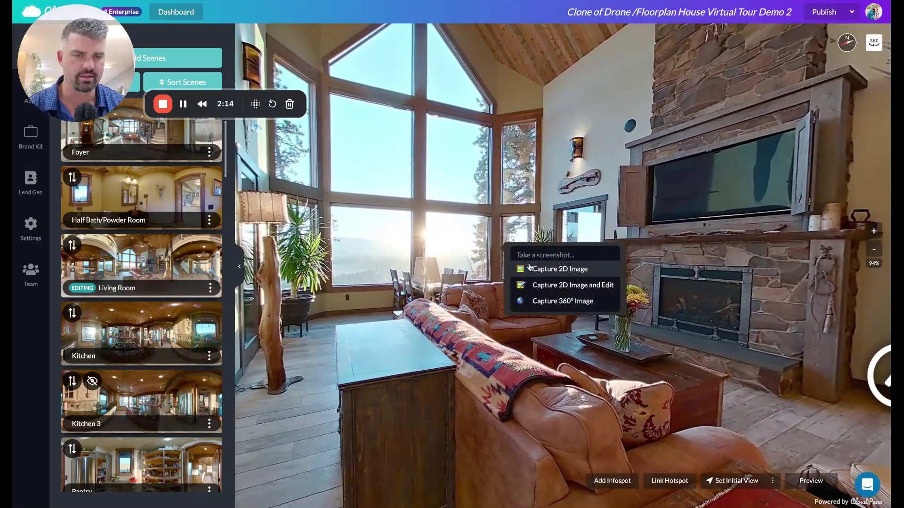
{"action": "left_click", "coordinate": [522, 268]}
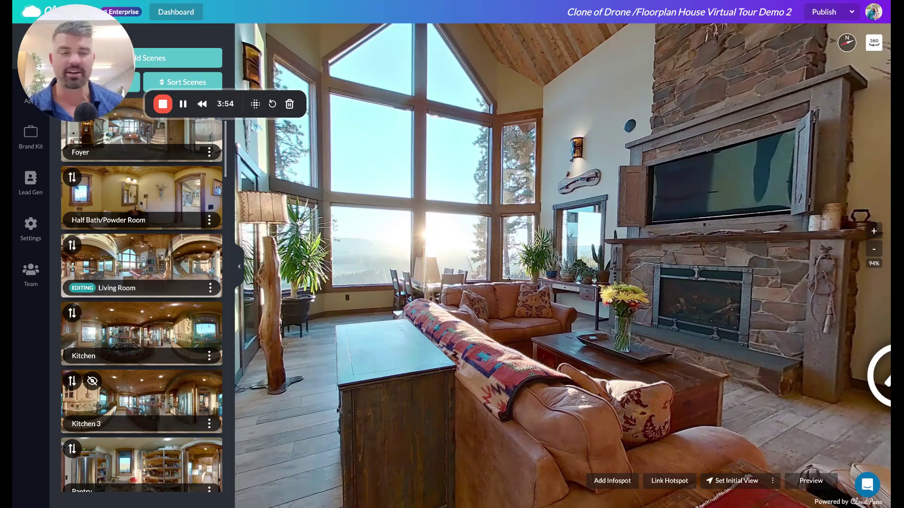
Swing the Living Room view toward the windows and sofa, then stop the recording.
{"action": "left_click_drag", "start_coordinate": [497, 270], "coordinate": [405, 29]}
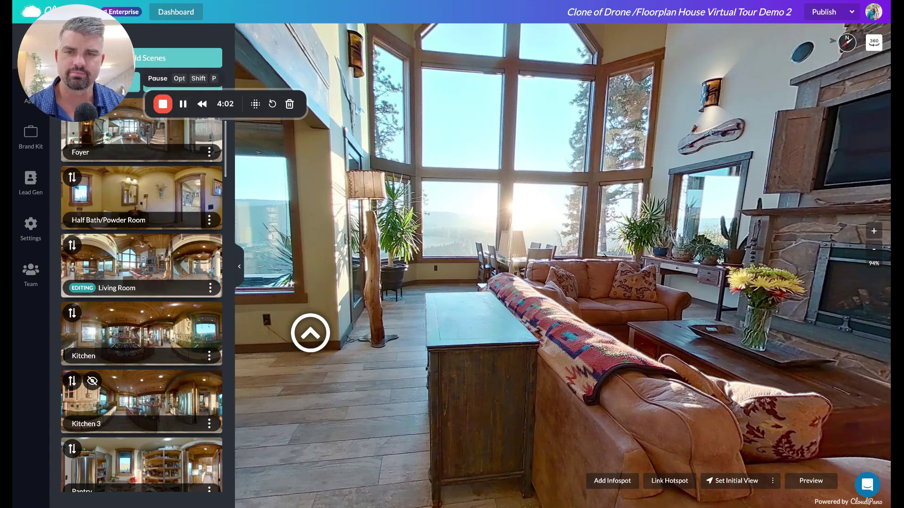
{"action": "left_click", "coordinate": [163, 104]}
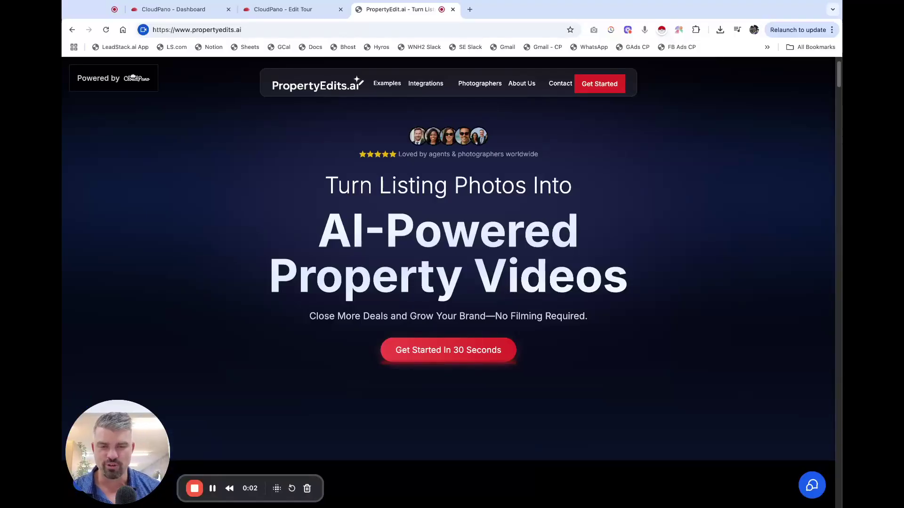
Play and pause the Modern Farmhouse AFTER video, then scroll to the Mountain Retreat example.
{"action": "scroll", "coordinate": [365, 206], "scroll_direction": "down", "scroll_amount": 10}
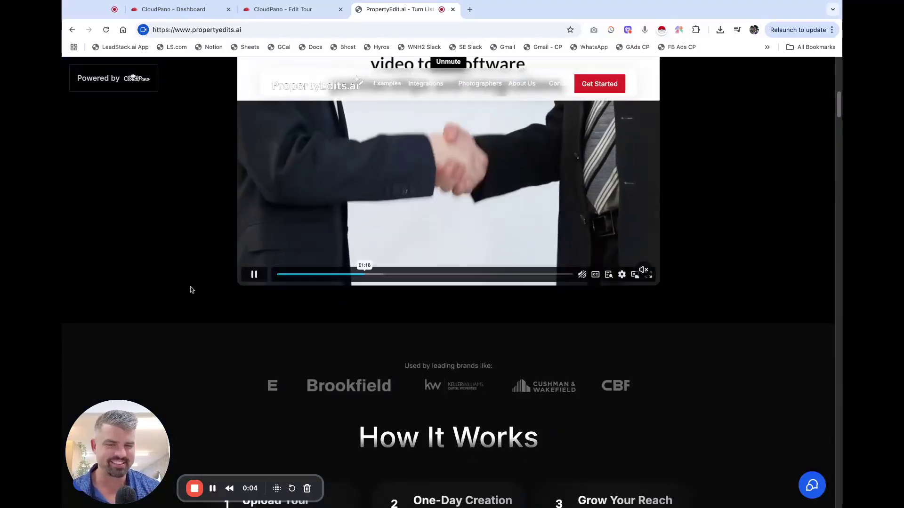
{"action": "scroll", "coordinate": [190, 290], "scroll_direction": "down", "scroll_amount": 15}
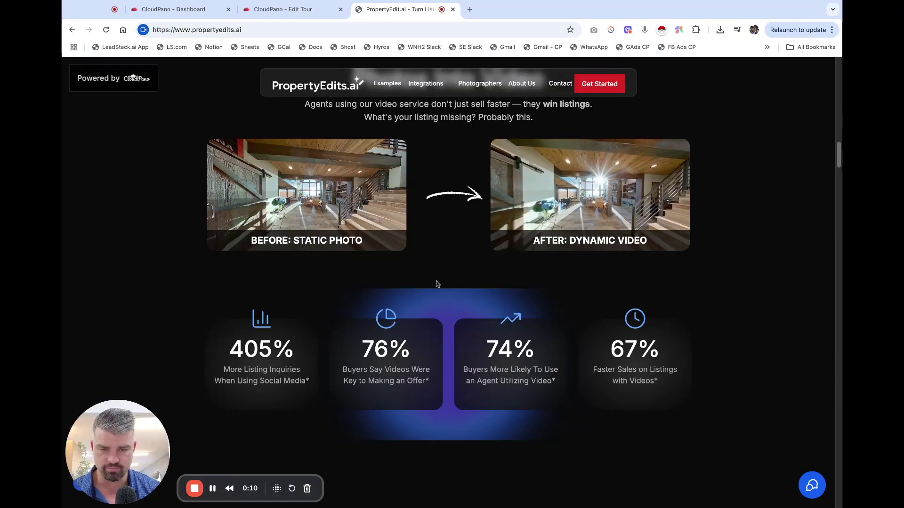
{"action": "scroll", "coordinate": [435, 281], "scroll_direction": "down", "scroll_amount": 10}
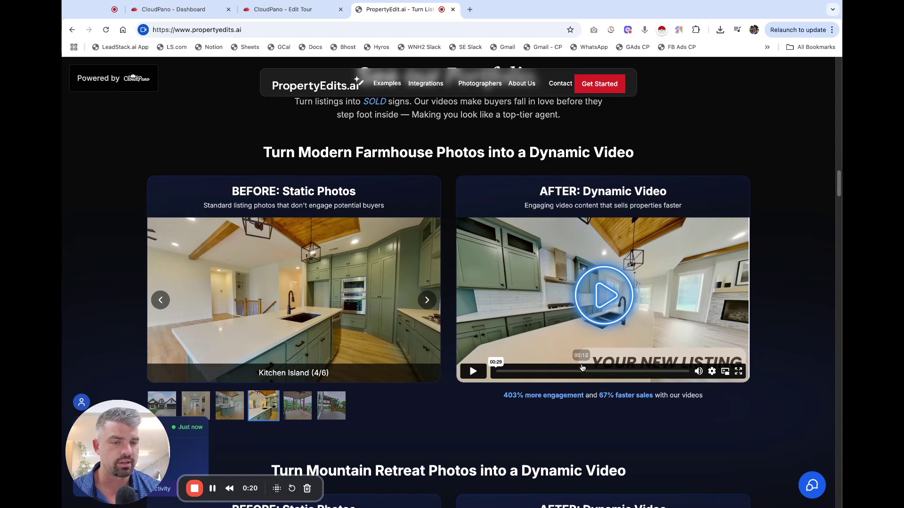
{"action": "left_click", "coordinate": [525, 372]}
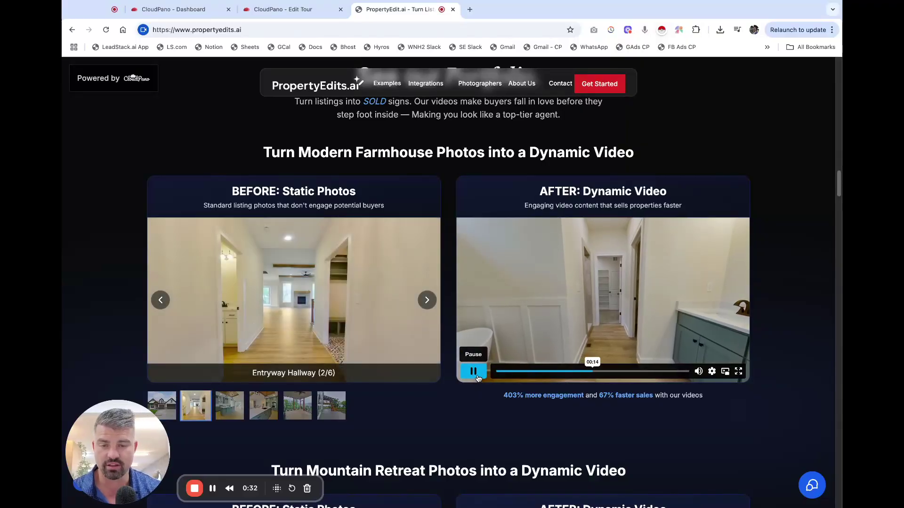
{"action": "left_click", "coordinate": [476, 377]}
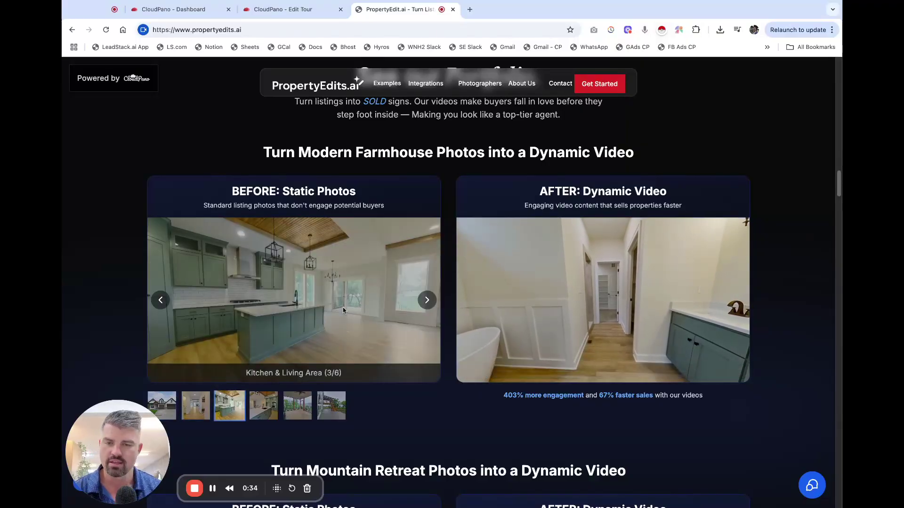
{"action": "scroll", "coordinate": [343, 307], "scroll_direction": "down", "scroll_amount": 7}
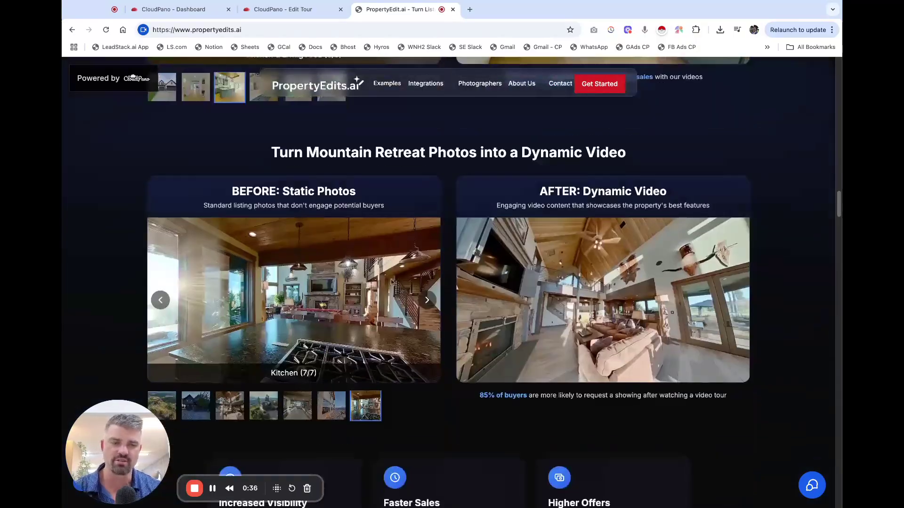